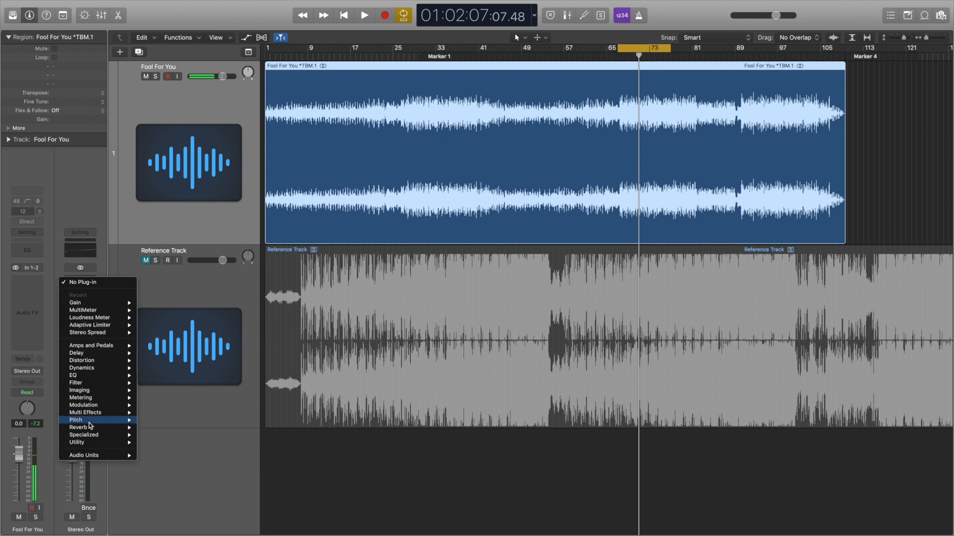
- Insert a Gain plug-in on the Stereo Out channel and audition the mix with Mono switched on and back off
{"action": "mouse_move", "coordinate": [114, 443]}
{"action": "left_click", "coordinate": [151, 443]}
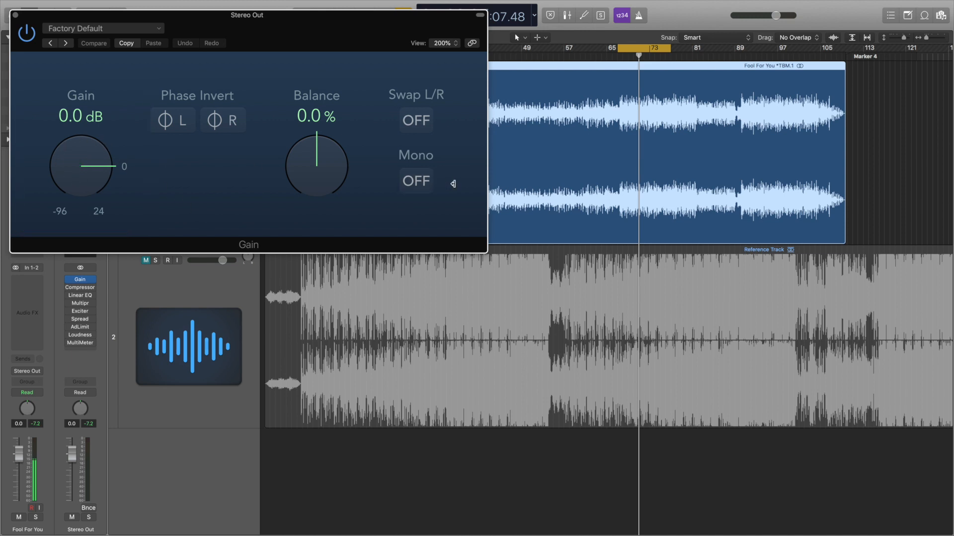
{"action": "left_click", "coordinate": [414, 185]}
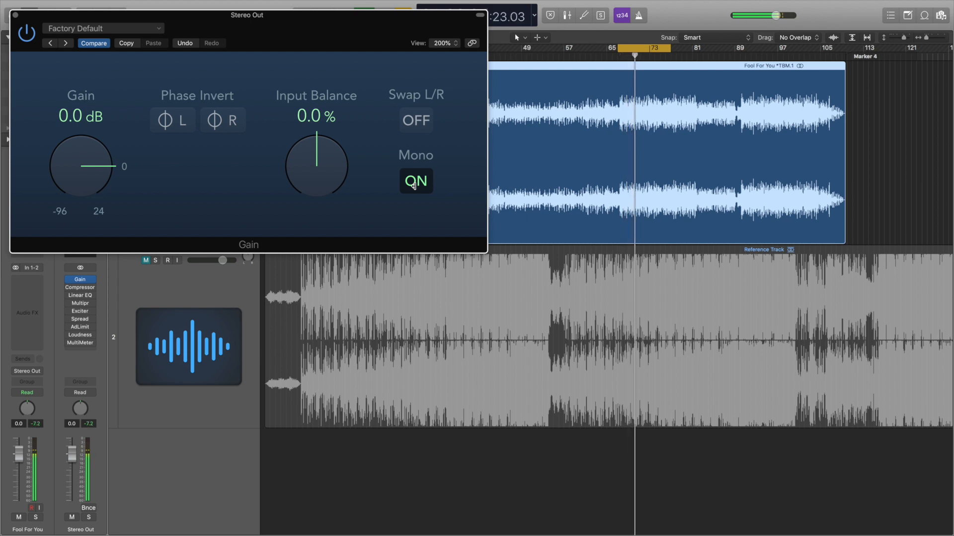
{"action": "left_click", "coordinate": [415, 182]}
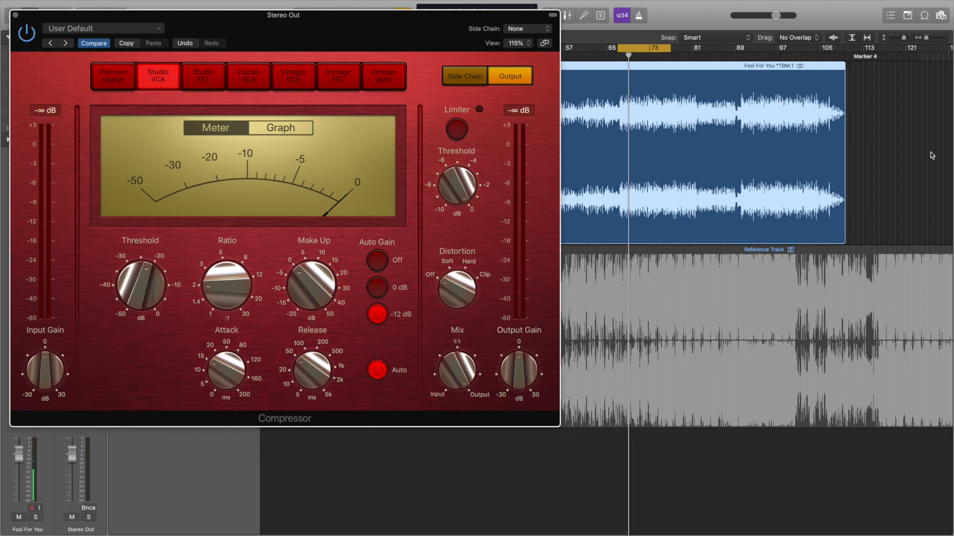
- Compare the looped section with the Stereo Out Compressor bypassed and with it enabled
{"action": "left_click", "coordinate": [26, 33]}
{"action": "key", "text": "space"}
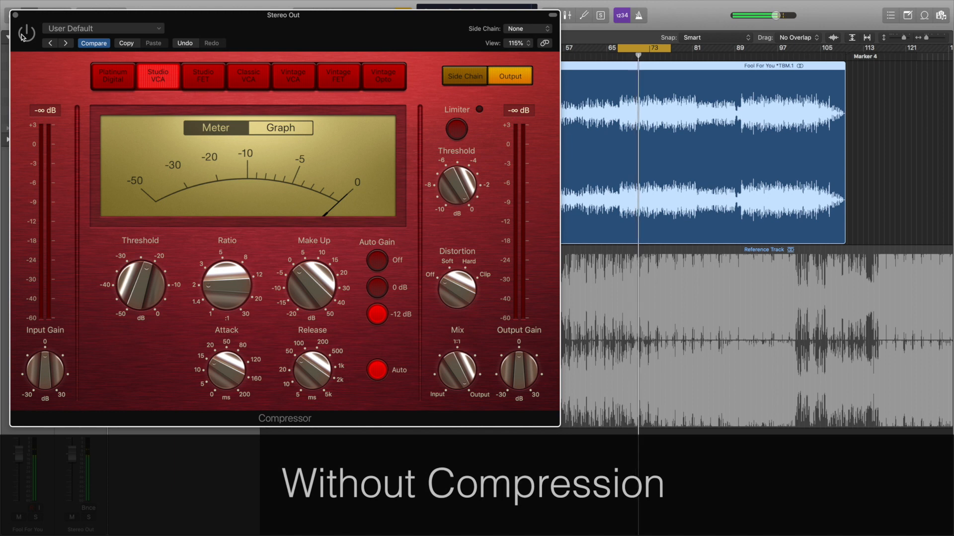
{"action": "left_click", "coordinate": [23, 37]}
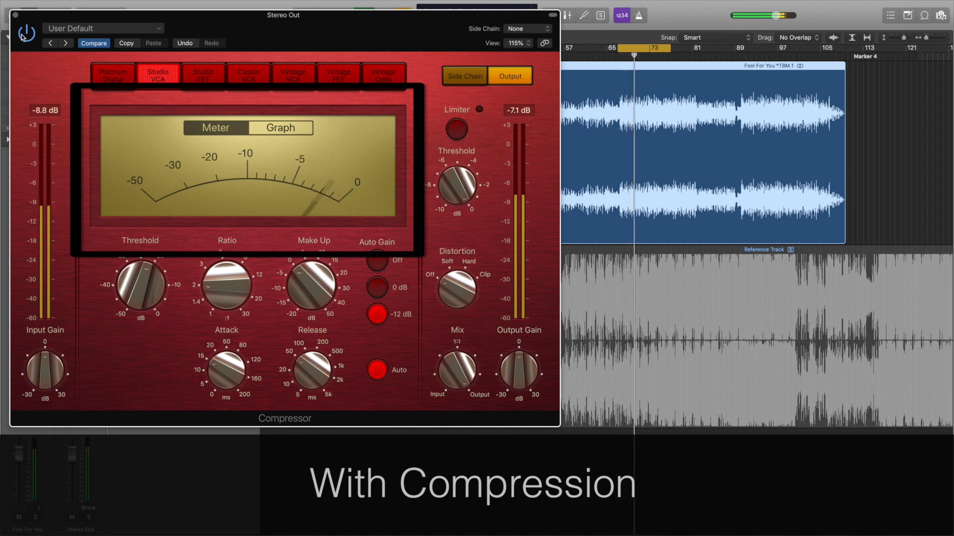
{"action": "key", "text": "space"}
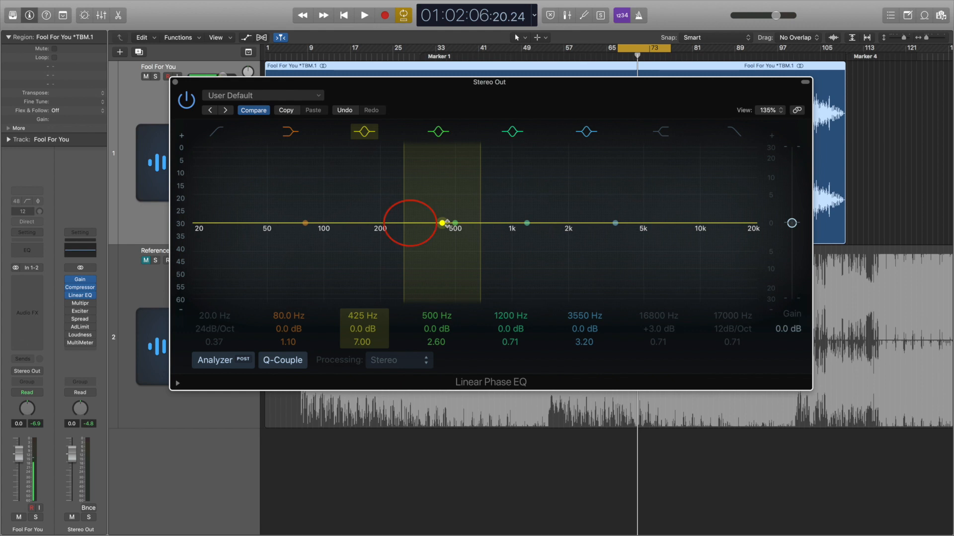
- During playback, set the Linear Phase EQ's yellow band to a 275 Hz cut of -1.4 dB with a Q of 1.40
{"action": "key", "text": "space"}
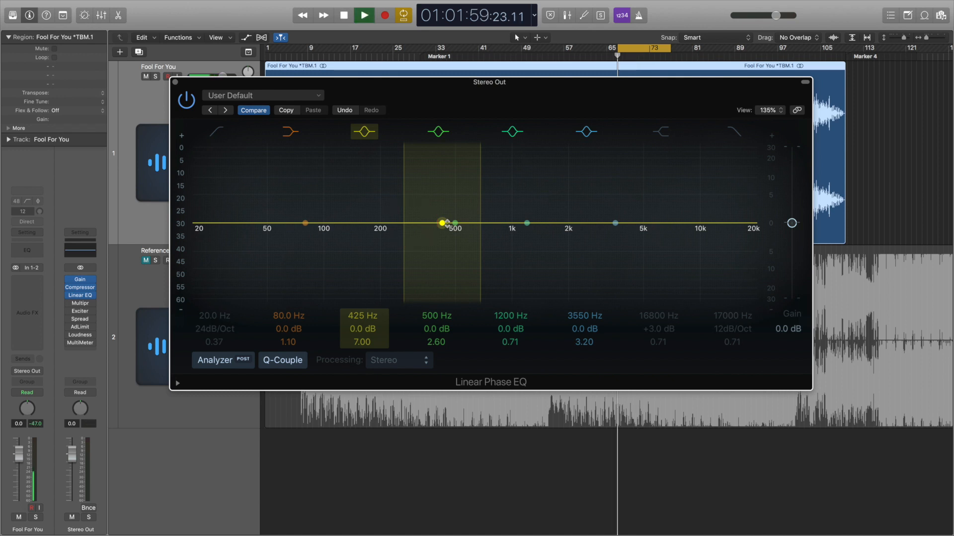
{"action": "left_click_drag", "start_coordinate": [441, 223], "coordinate": [464, 238]}
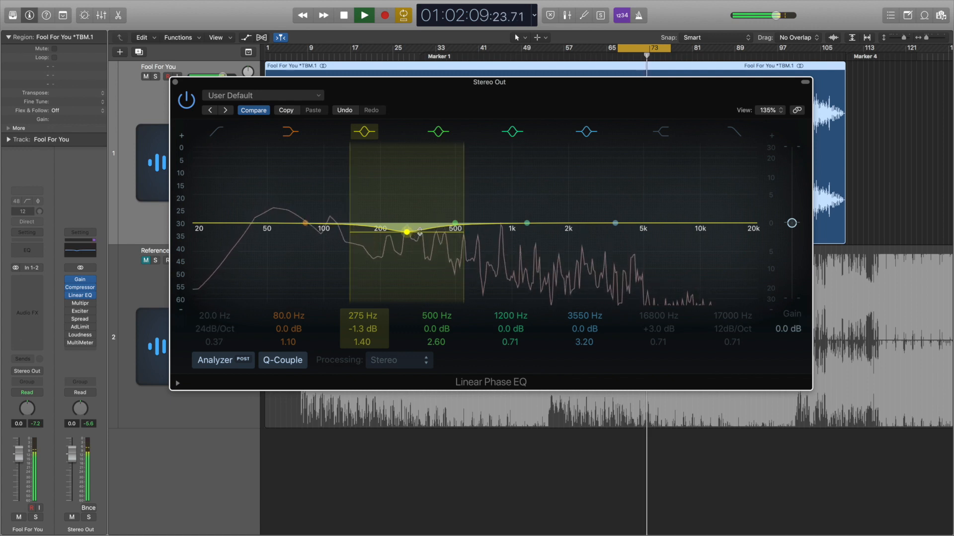
{"action": "left_click_drag", "start_coordinate": [419, 232], "coordinate": [420, 233]}
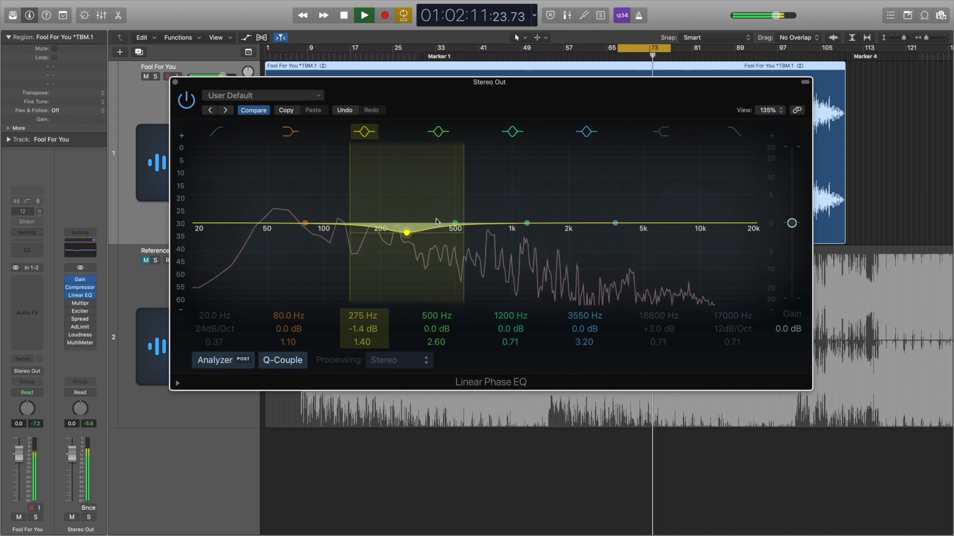
{"action": "key", "text": "space"}
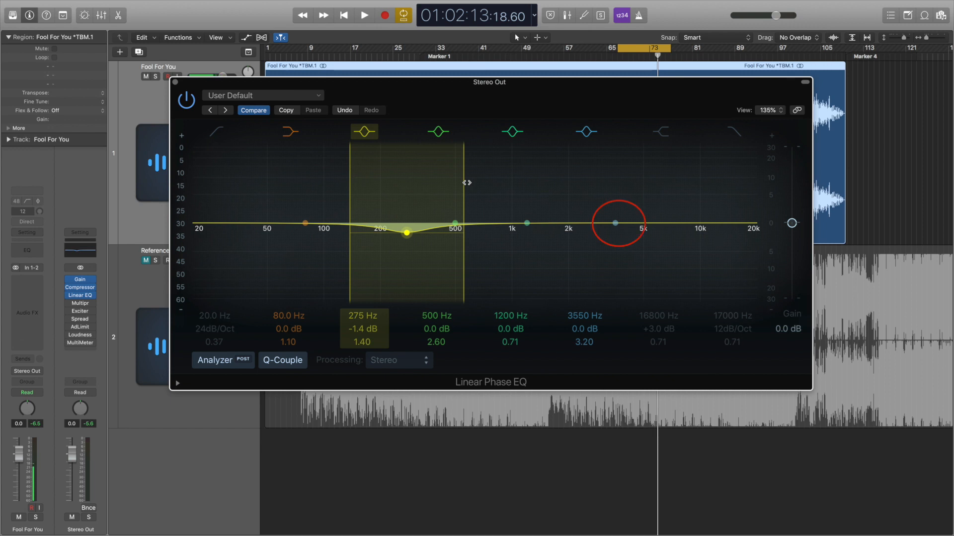
- Set the Linear Phase EQ's blue band to a +1.2 dB boost at 4200 Hz with a Q of 0.93 and listen
{"action": "left_click_drag", "start_coordinate": [615, 223], "coordinate": [689, 226]}
{"action": "key", "text": "space"}
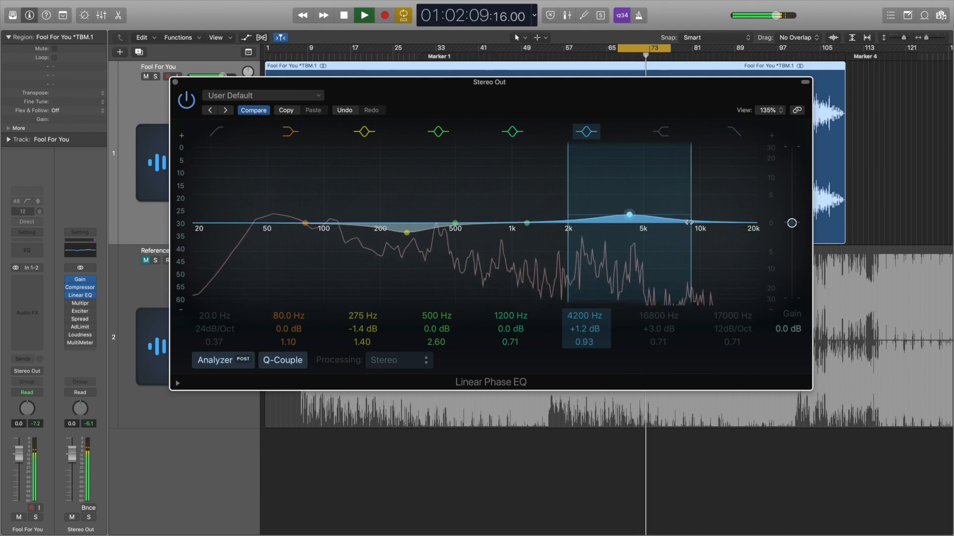
{"action": "key", "text": "space"}
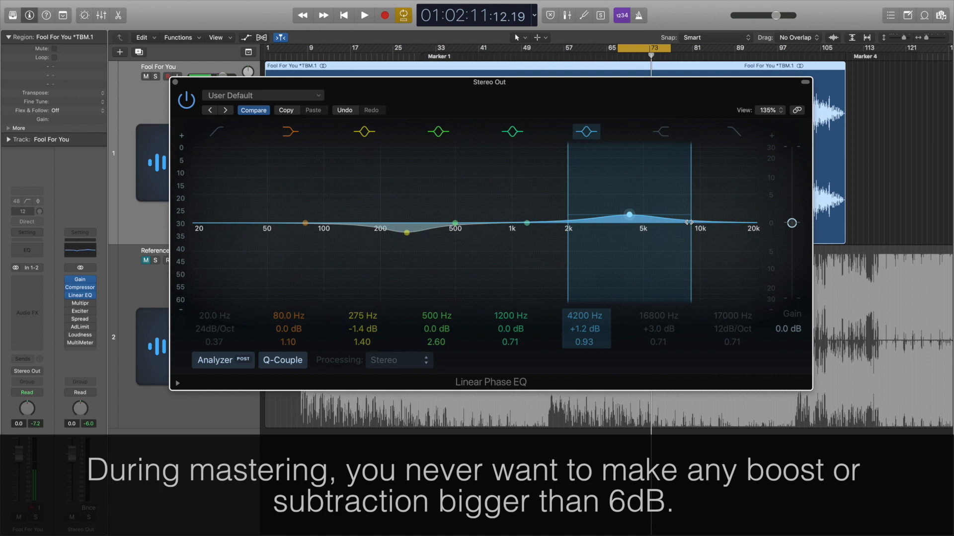
- Compare the looped section with the Linear Phase EQ bypassed and with it enabled
{"action": "left_click", "coordinate": [187, 101]}
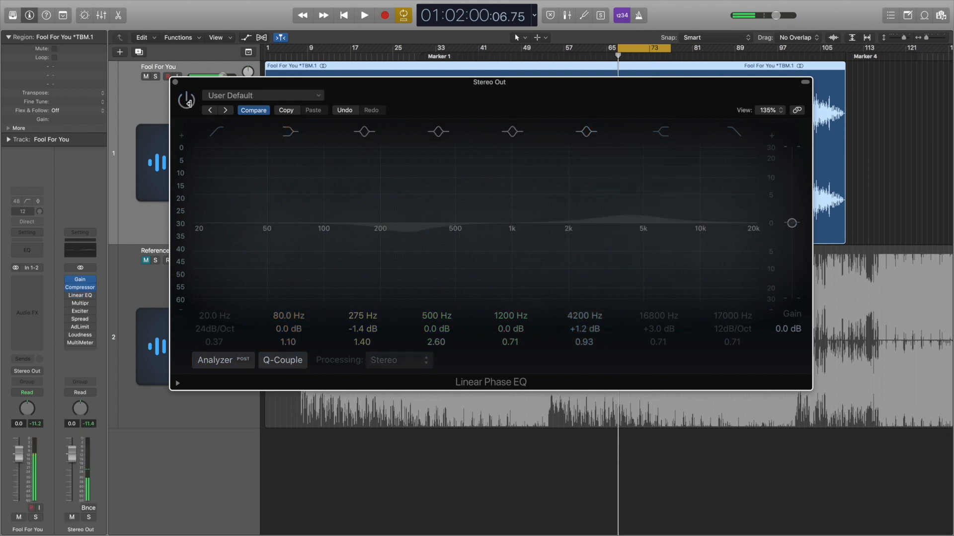
{"action": "key", "text": "space"}
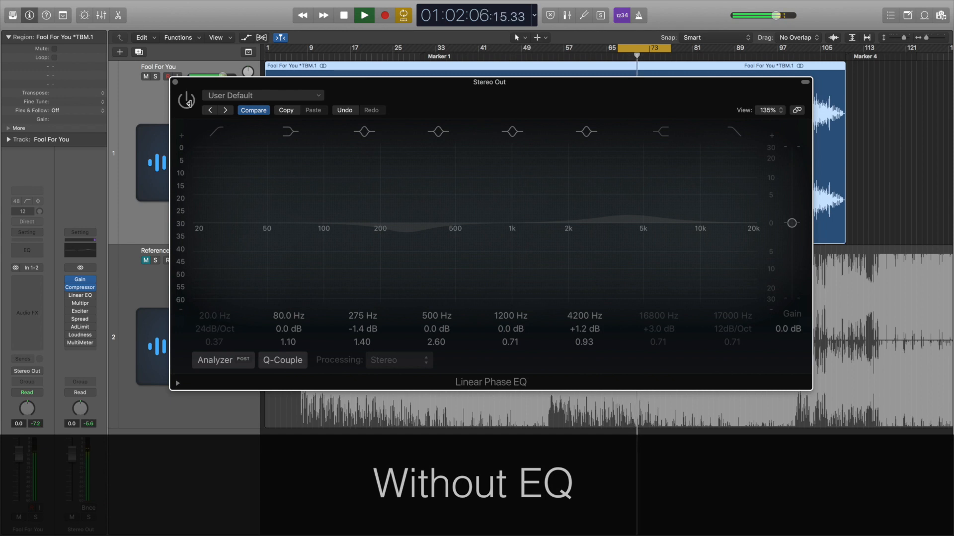
{"action": "key", "text": "space"}
{"action": "left_click", "coordinate": [188, 100]}
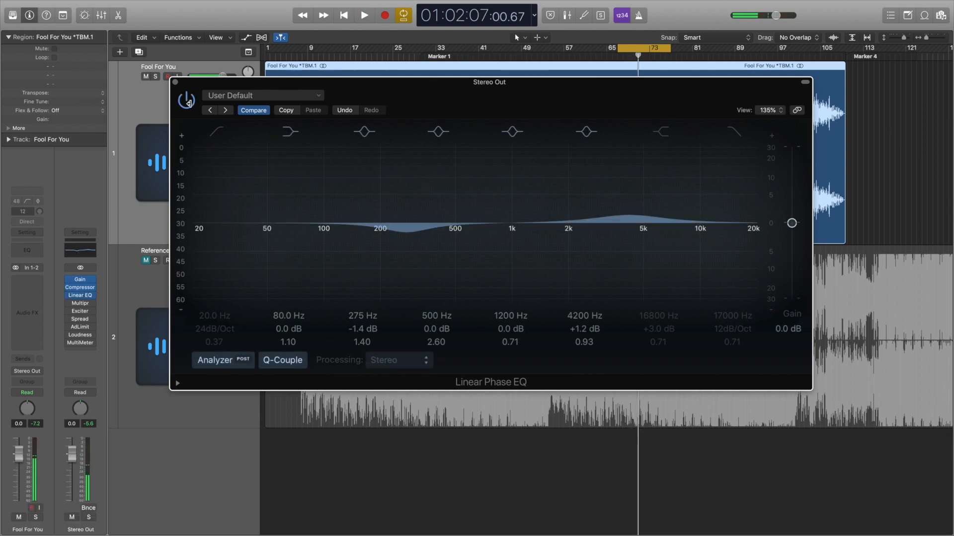
{"action": "key", "text": "space"}
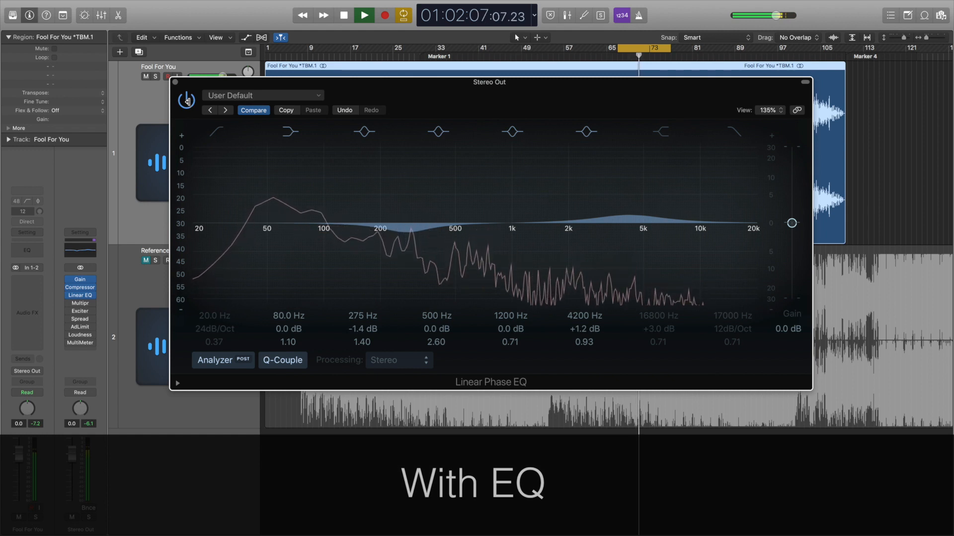
{"action": "key", "text": "space"}
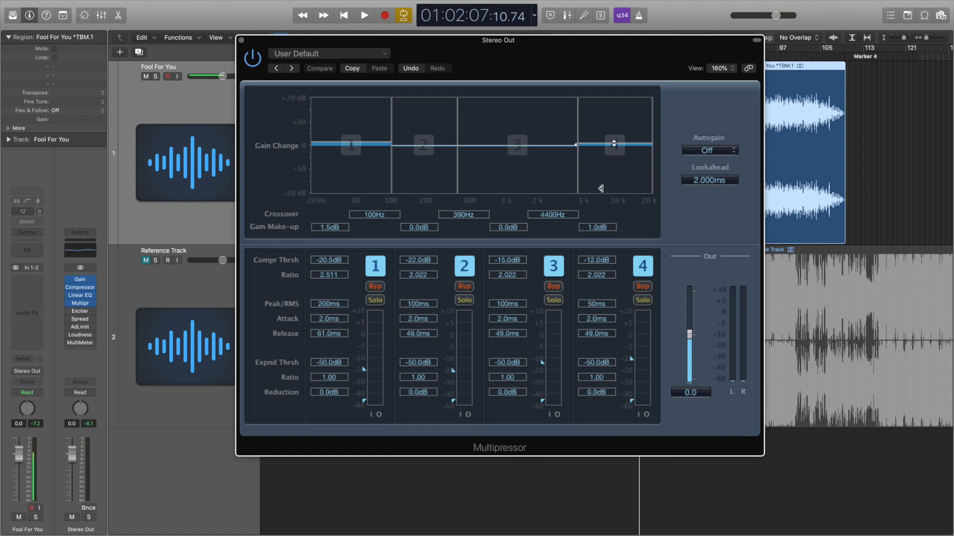
- Set the Multipressor crossover between bands 3 and 4 to 3700 Hz, and audition band 2 in solo
{"action": "mouse_move", "coordinate": [576, 185]}
{"action": "left_mouse_down"}
{"action": "mouse_move", "coordinate": [547, 184]}
{"action": "mouse_move", "coordinate": [570, 185]}
{"action": "left_mouse_up"}
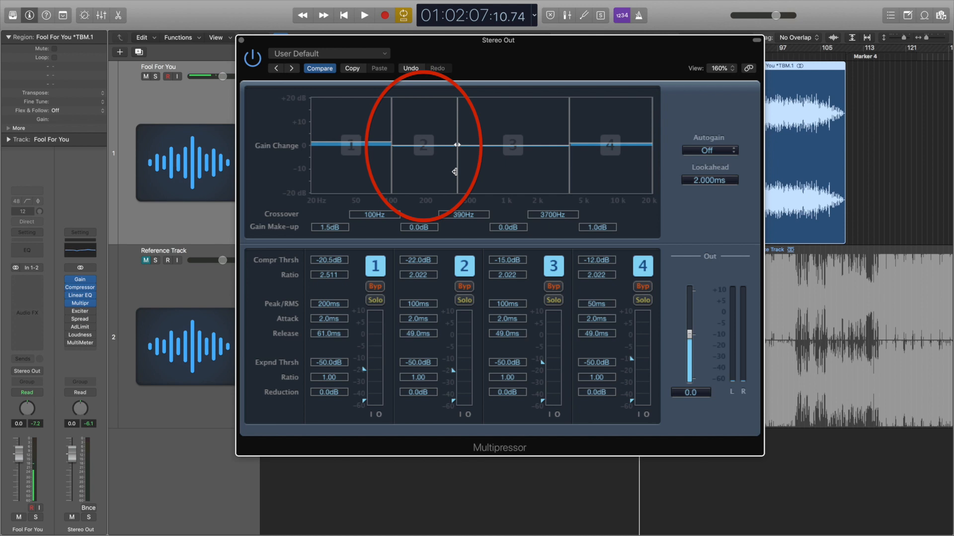
{"action": "key", "text": "space"}
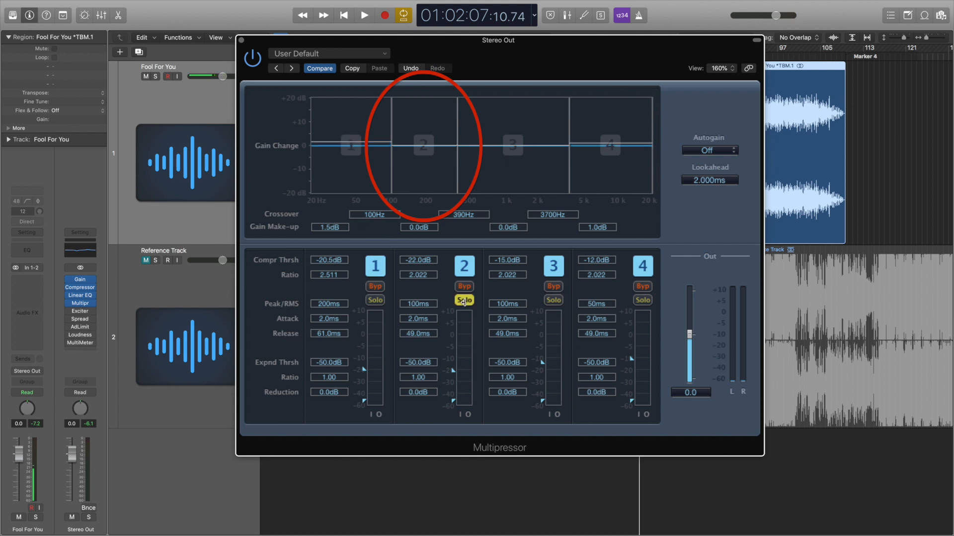
{"action": "left_click", "coordinate": [463, 301]}
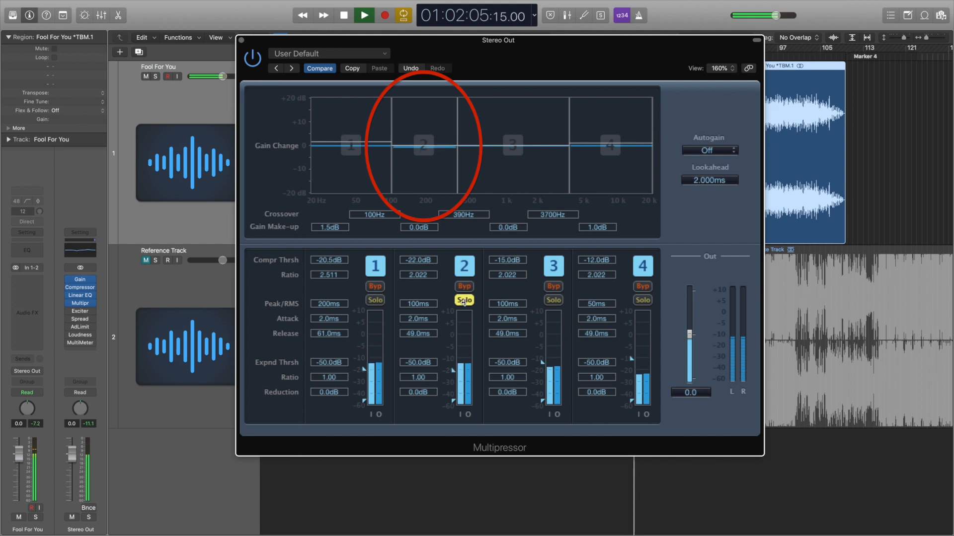
{"action": "left_click", "coordinate": [464, 301]}
{"action": "key", "text": "space"}
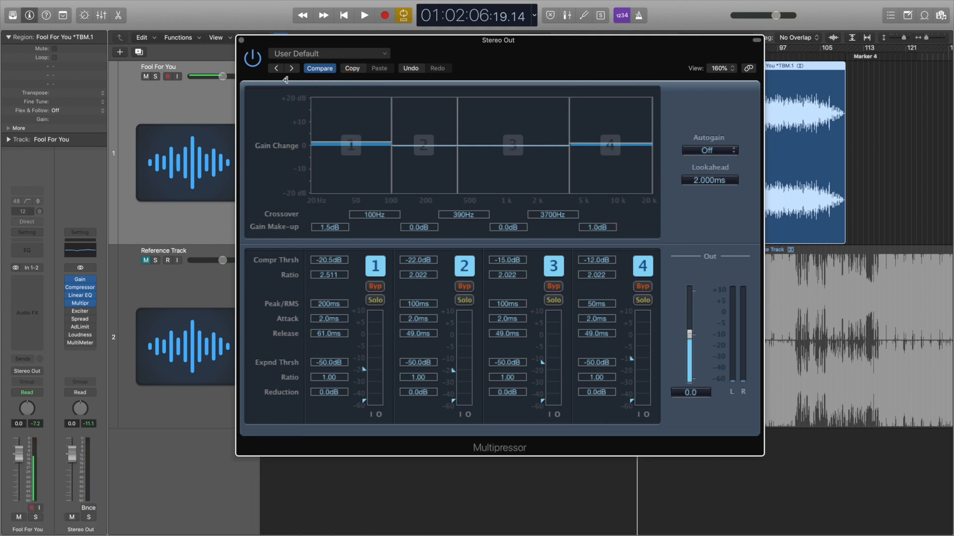
- Compare the looped section with the Multipressor bypassed and with it enabled
{"action": "left_click", "coordinate": [251, 58]}
{"action": "key", "text": "space"}
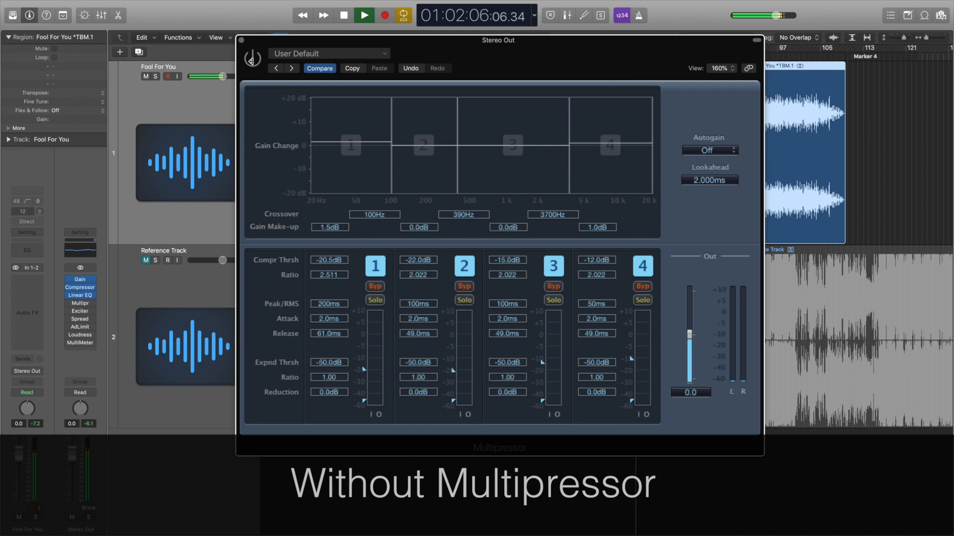
{"action": "key", "text": "space"}
{"action": "left_click", "coordinate": [252, 61]}
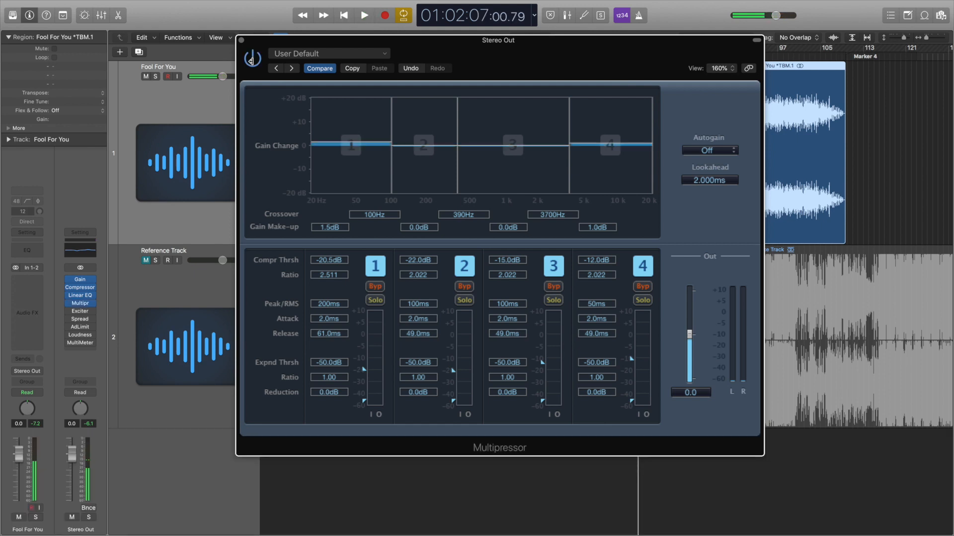
{"action": "key", "text": "space"}
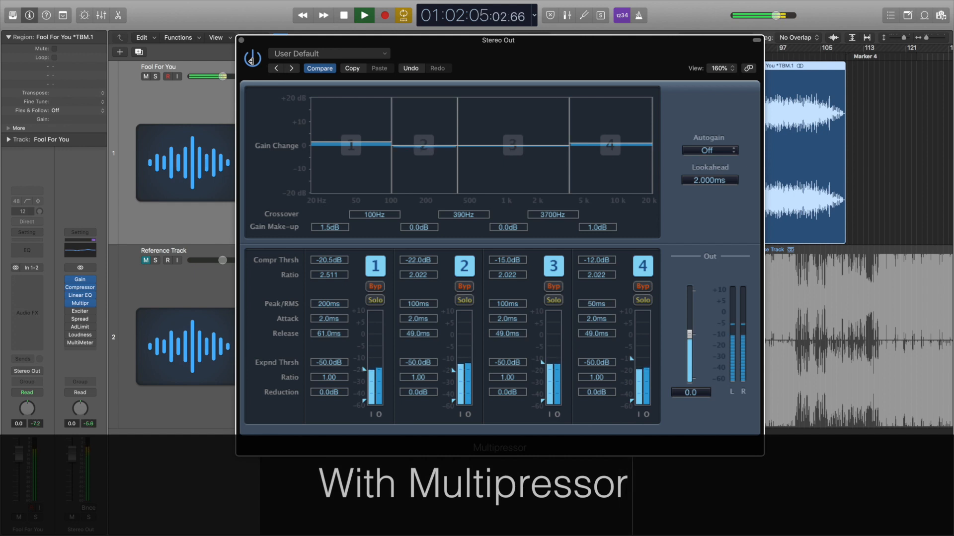
{"action": "key", "text": "space"}
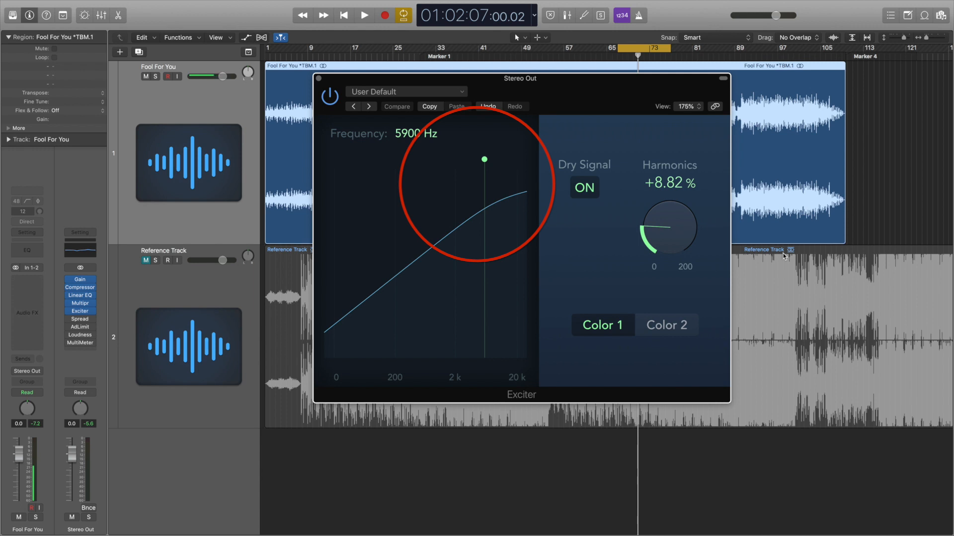
- Audition only the Exciter's generated harmonics by turning Dry Signal off during playback, and turn it back on
{"action": "left_click_drag", "start_coordinate": [484, 160], "coordinate": [485, 161]}
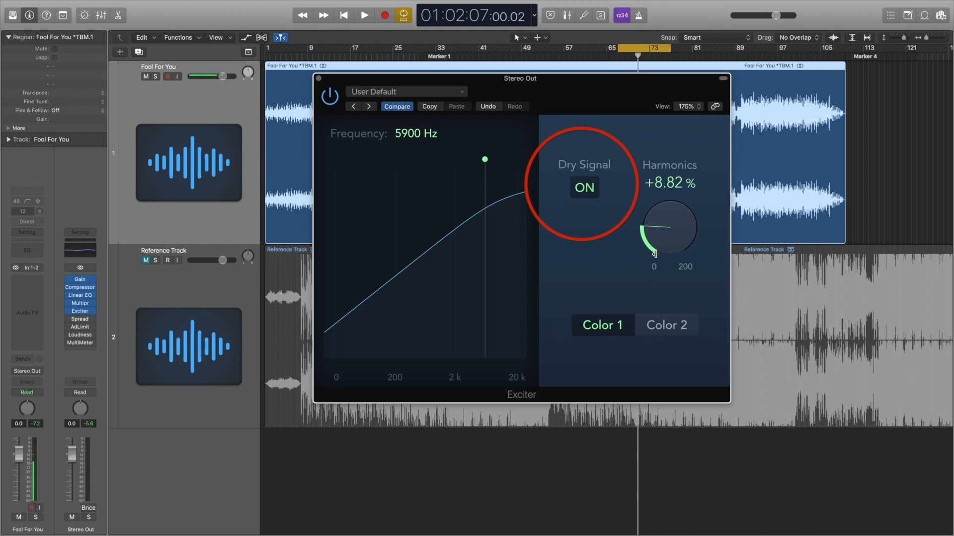
{"action": "left_click", "coordinate": [584, 192]}
{"action": "key", "text": "space"}
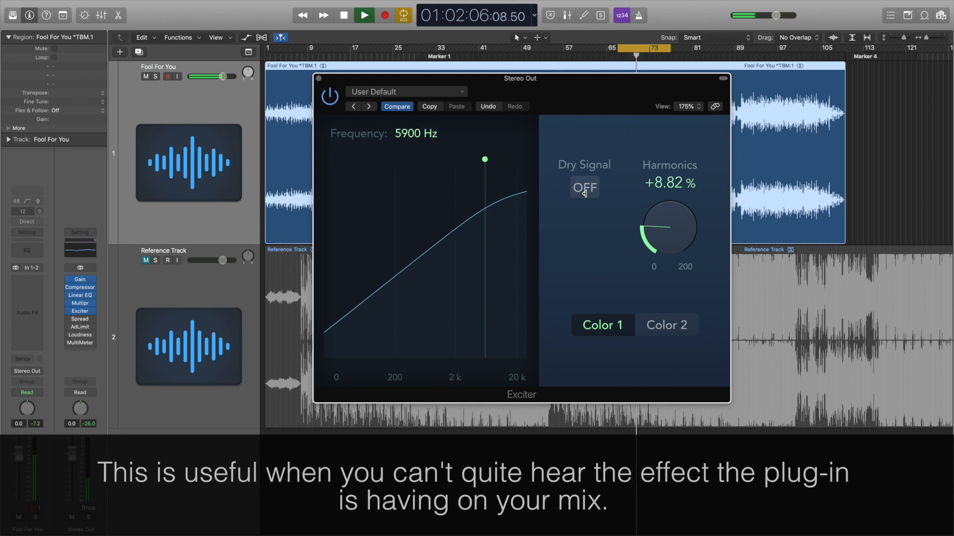
{"action": "key", "text": "space"}
{"action": "left_click", "coordinate": [584, 188]}
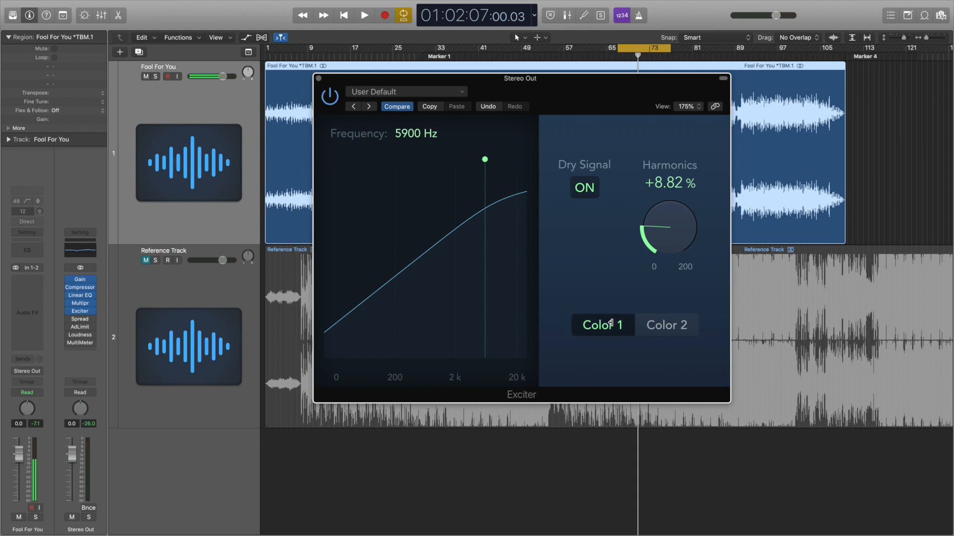
- Audition the Exciter with Color 1, switch it to Color 2 and listen to the loop again
{"action": "key", "text": "space"}
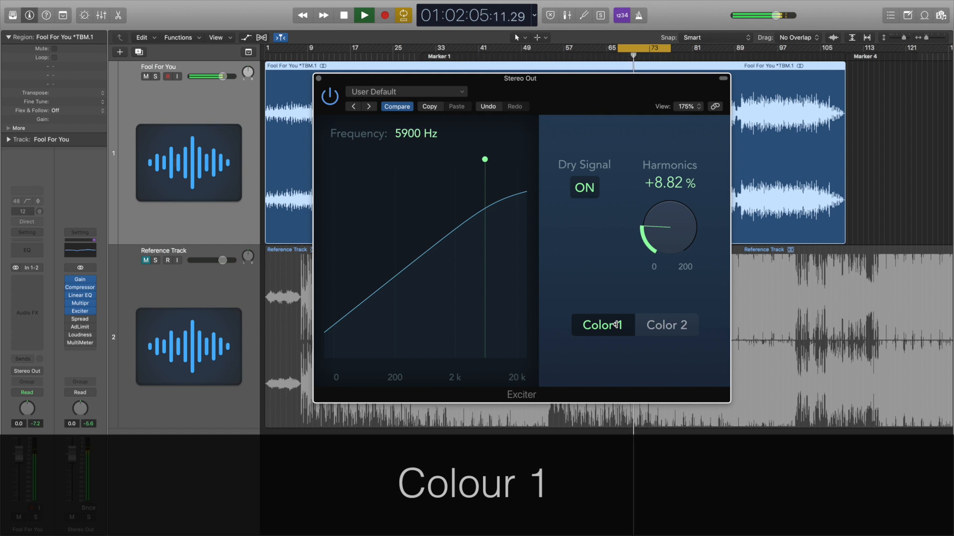
{"action": "key", "text": "space"}
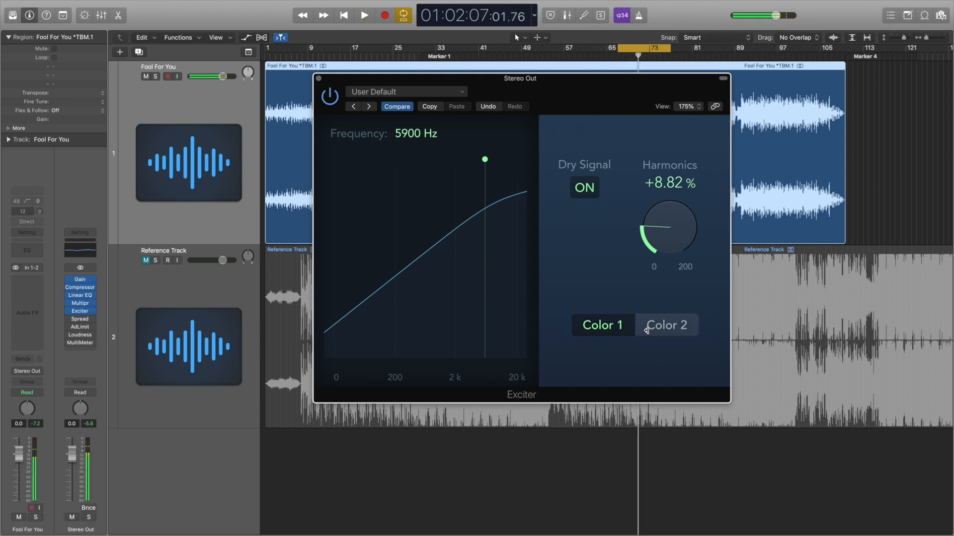
{"action": "left_click", "coordinate": [649, 330]}
{"action": "key", "text": "space"}
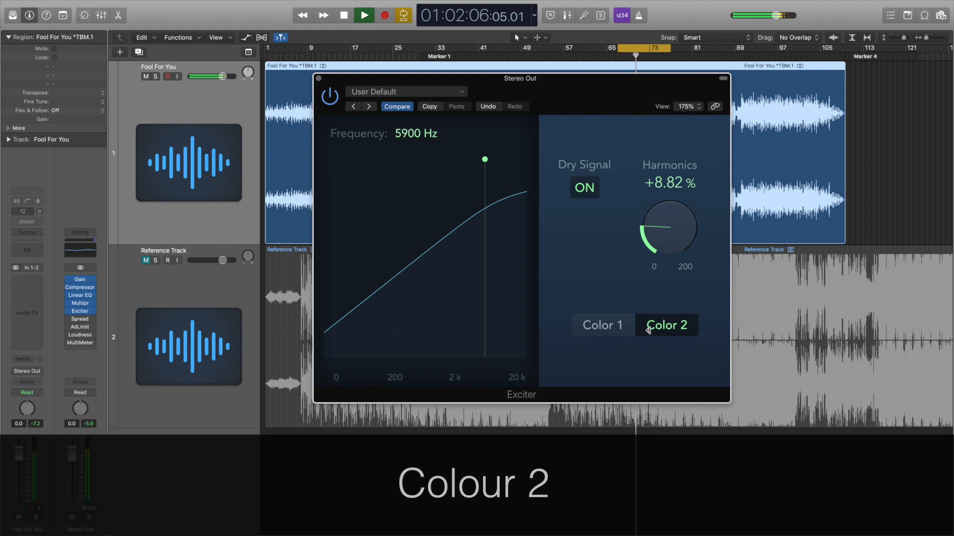
{"action": "key", "text": "space"}
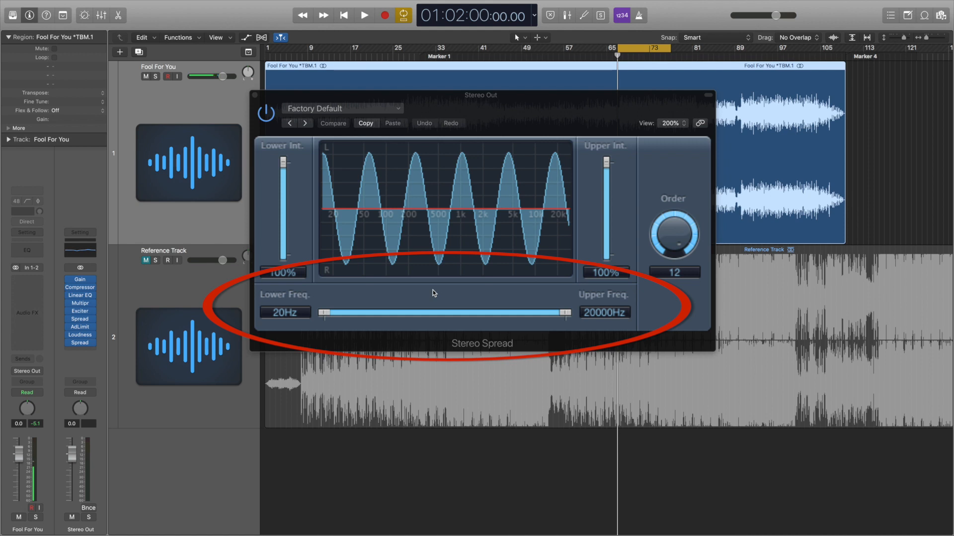
- Set the Stereo Spread's lower frequency to 3100 Hz, lower intensity to 14% and upper intensity to 82%
{"action": "left_click_drag", "start_coordinate": [328, 315], "coordinate": [505, 308]}
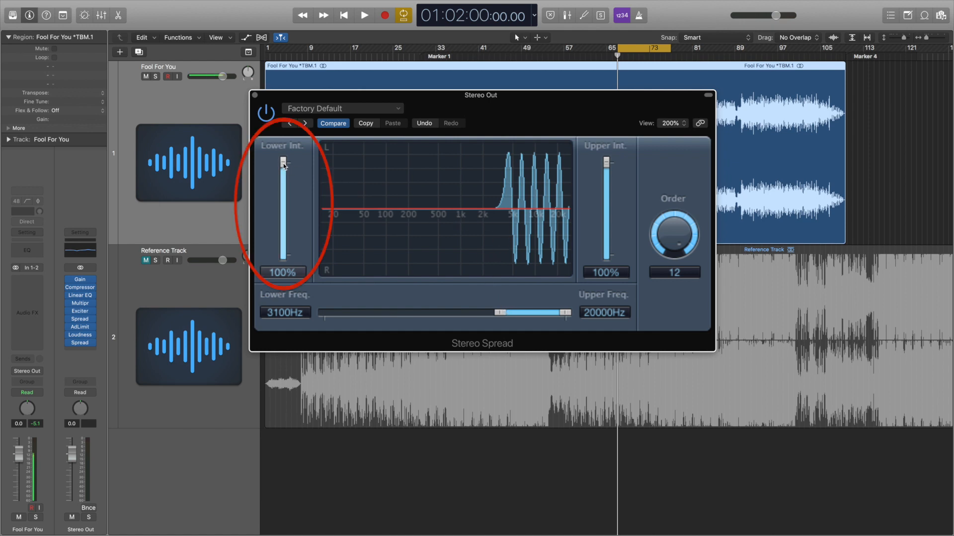
{"action": "left_click_drag", "start_coordinate": [284, 167], "coordinate": [282, 207]}
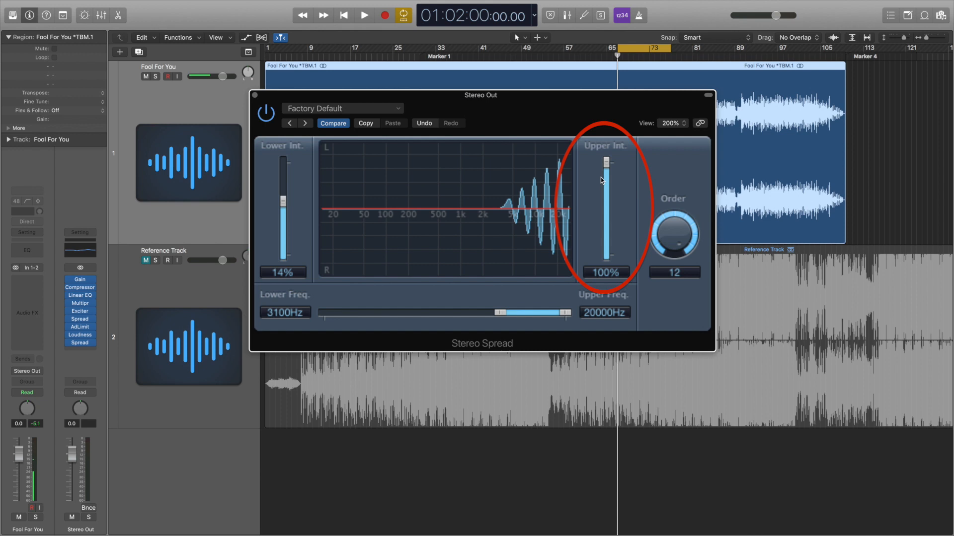
{"action": "mouse_move", "coordinate": [606, 163]}
{"action": "left_mouse_down"}
{"action": "mouse_move", "coordinate": [607, 204]}
{"action": "mouse_move", "coordinate": [610, 174]}
{"action": "left_mouse_up"}
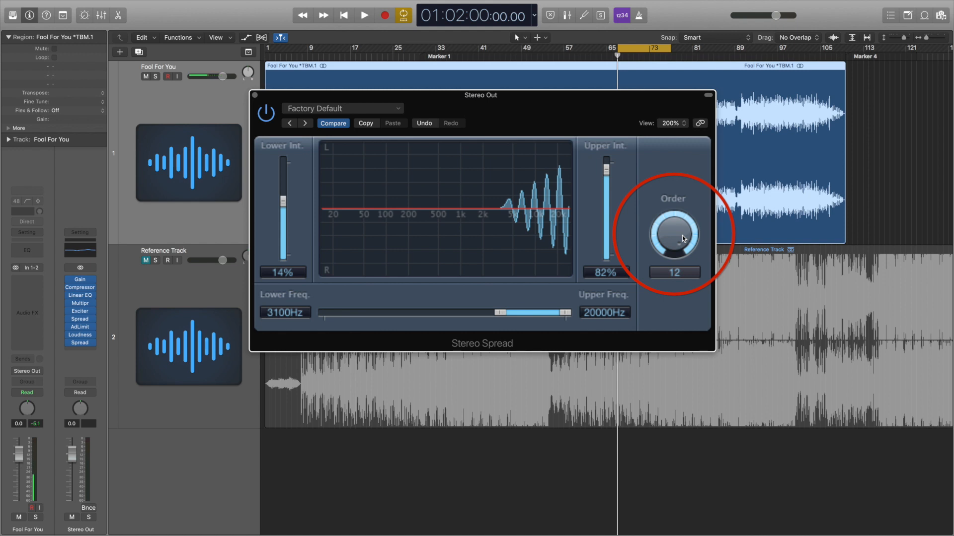
- Set the Stereo Spread's Order to 11 and compare the looped section with the plug-in bypassed and enabled
{"action": "left_click_drag", "start_coordinate": [683, 238], "coordinate": [681, 247]}
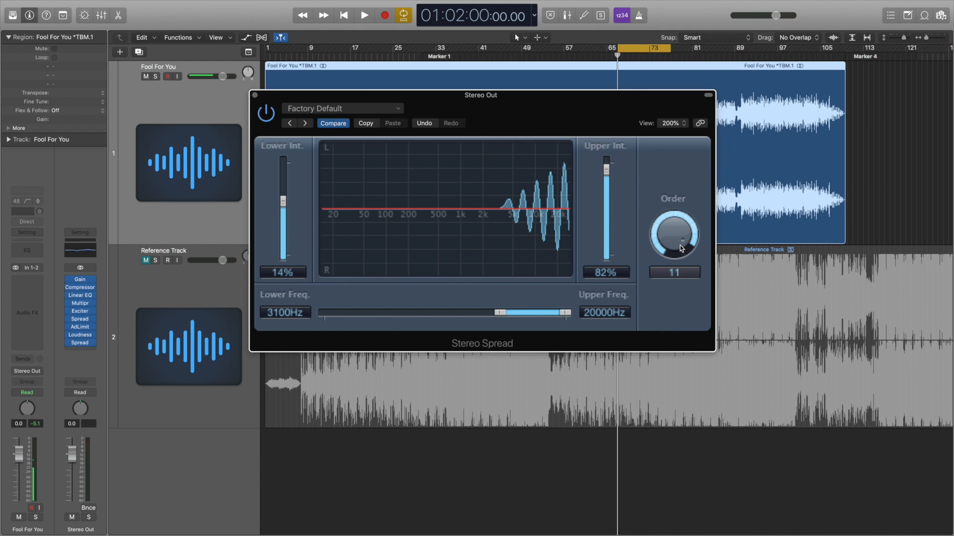
{"action": "left_click", "coordinate": [266, 115]}
{"action": "key", "text": "space"}
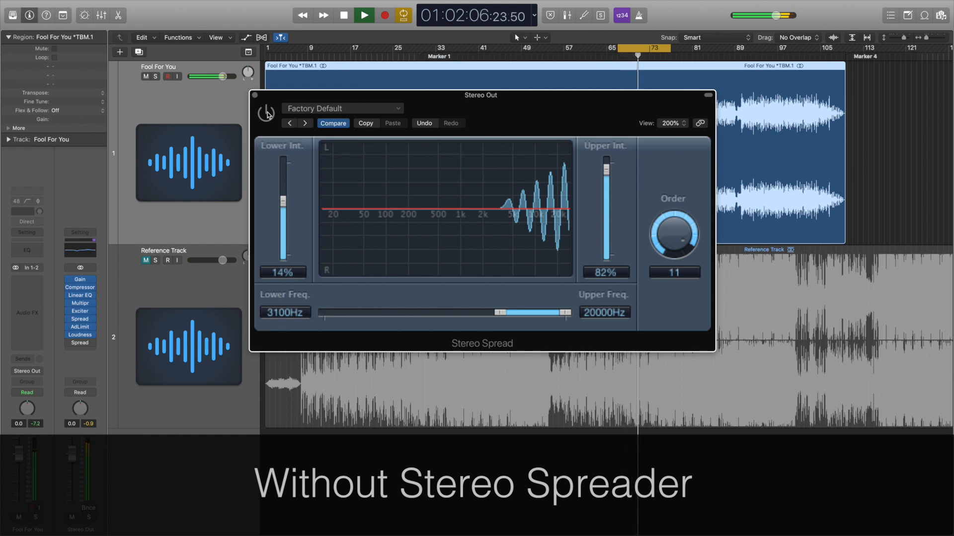
{"action": "key", "text": "space"}
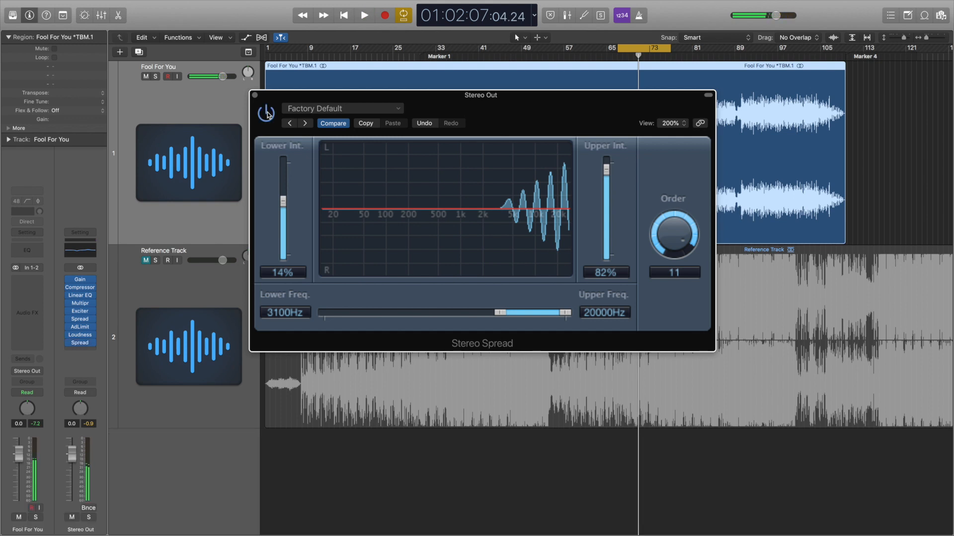
{"action": "key", "text": "space"}
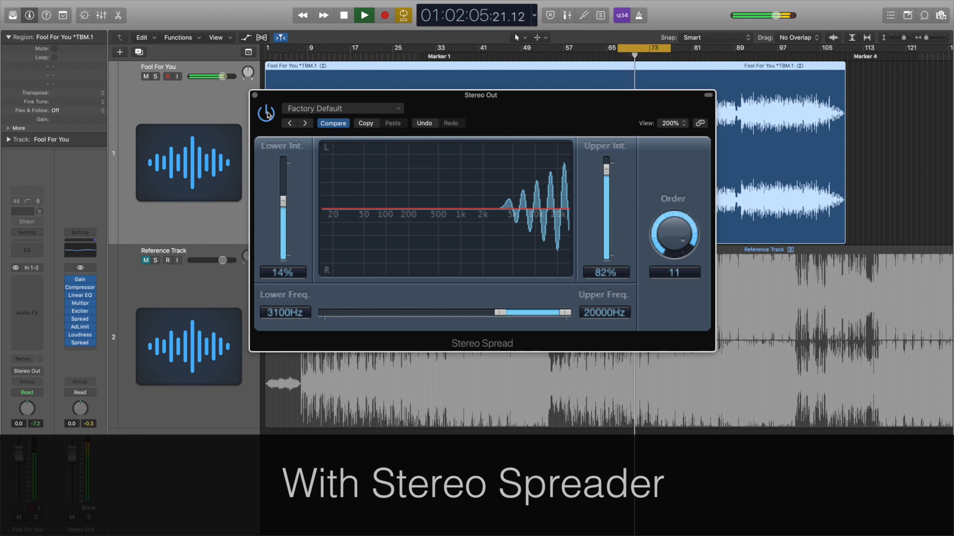
{"action": "key", "text": "space"}
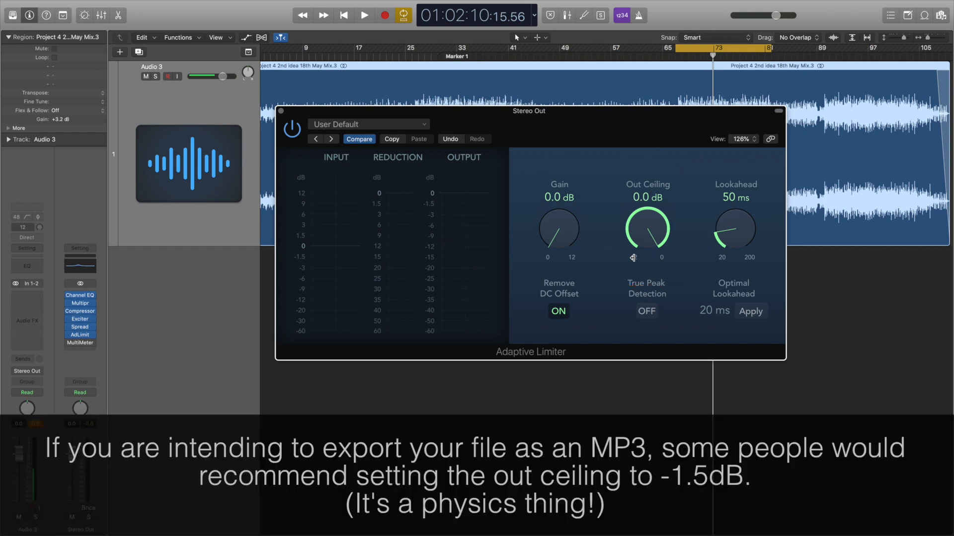
- Set the Adaptive Limiter to -0.6 dB out ceiling, 7.1 dB gain and the optimal 20 ms lookahead, with True Peak Detection on
{"action": "left_click_drag", "start_coordinate": [642, 242], "coordinate": [642, 272]}
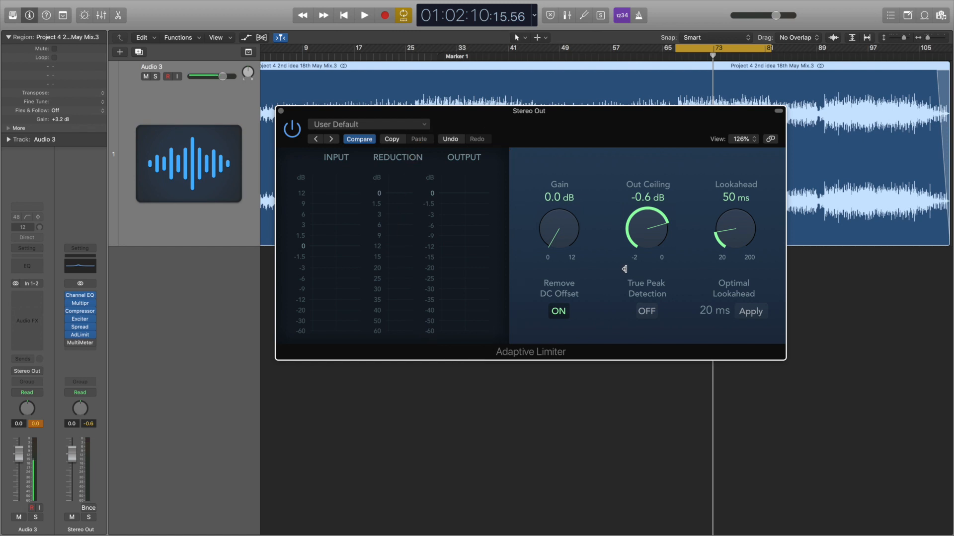
{"action": "key", "text": "space"}
{"action": "left_click_drag", "start_coordinate": [561, 244], "coordinate": [565, 161]}
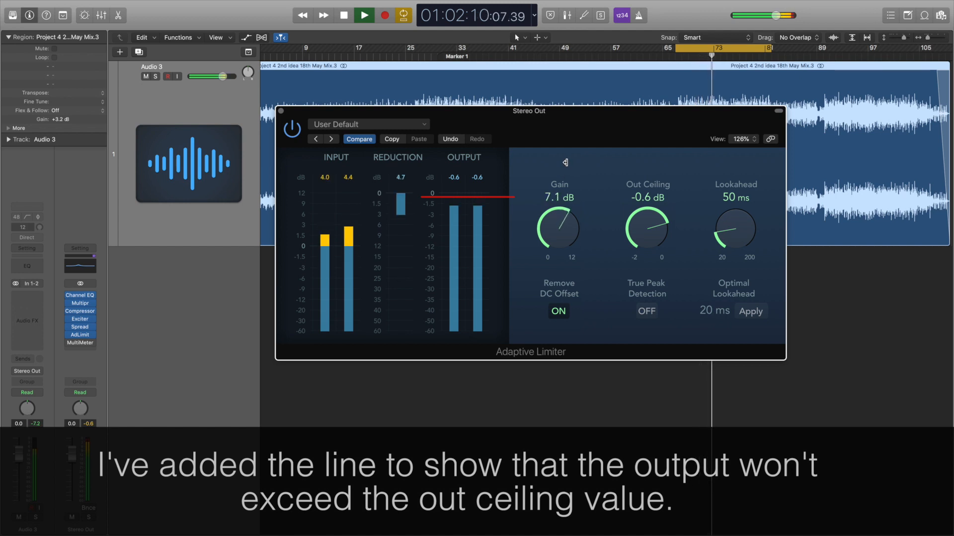
{"action": "key", "text": "space"}
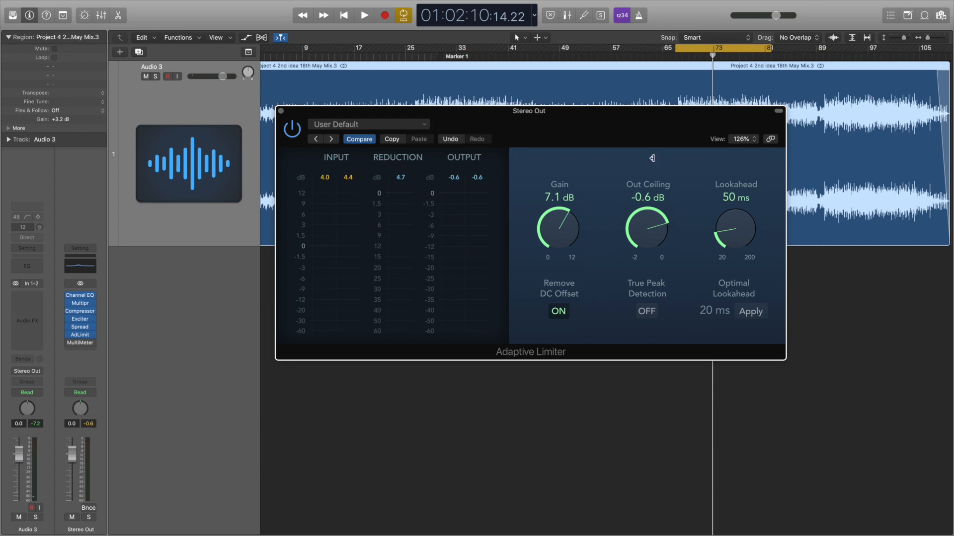
{"action": "left_click", "coordinate": [760, 309]}
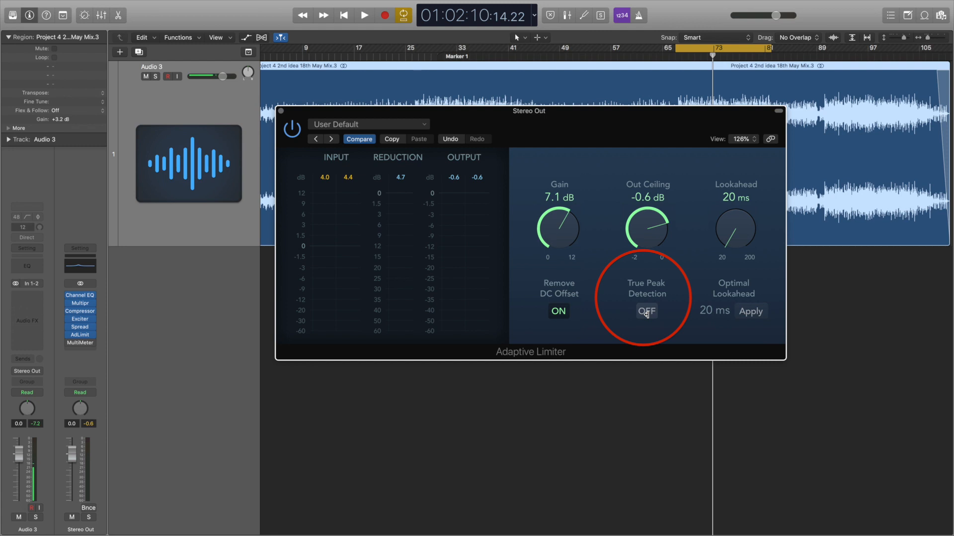
{"action": "left_click", "coordinate": [647, 311]}
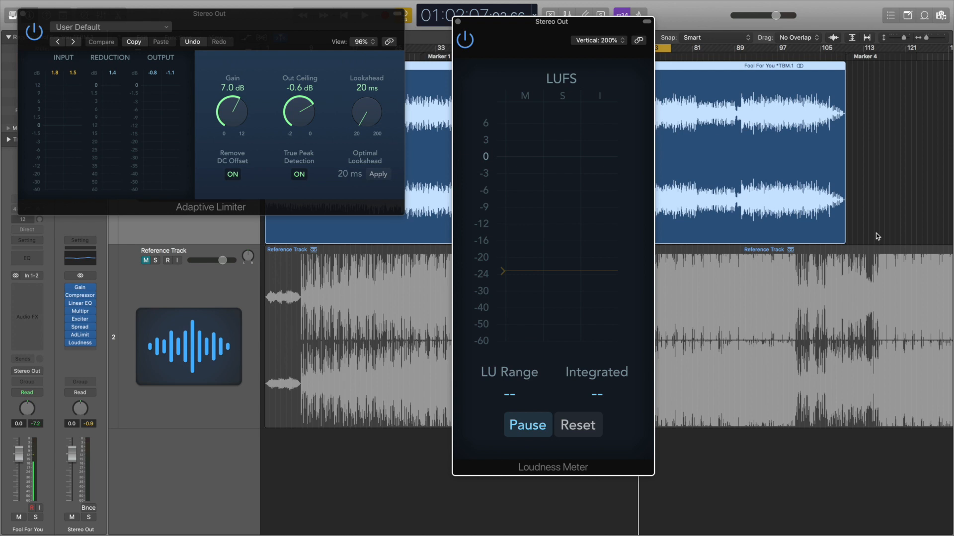
- Measure the mix's loudness with the Loudness Meter during playback and slightly lower the Adaptive Limiter's gain
{"action": "key", "text": "space"}
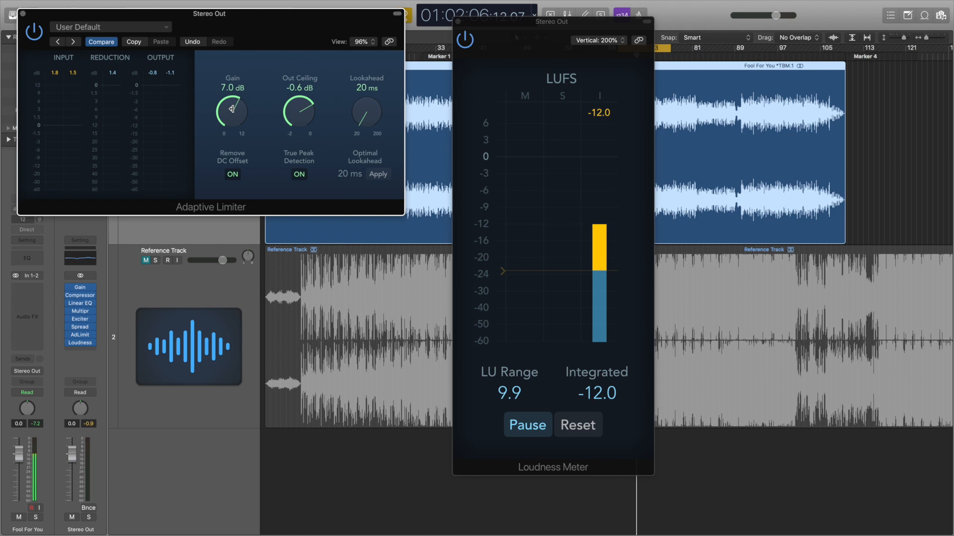
{"action": "key", "text": "space"}
{"action": "left_click_drag", "start_coordinate": [232, 109], "coordinate": [236, 114]}
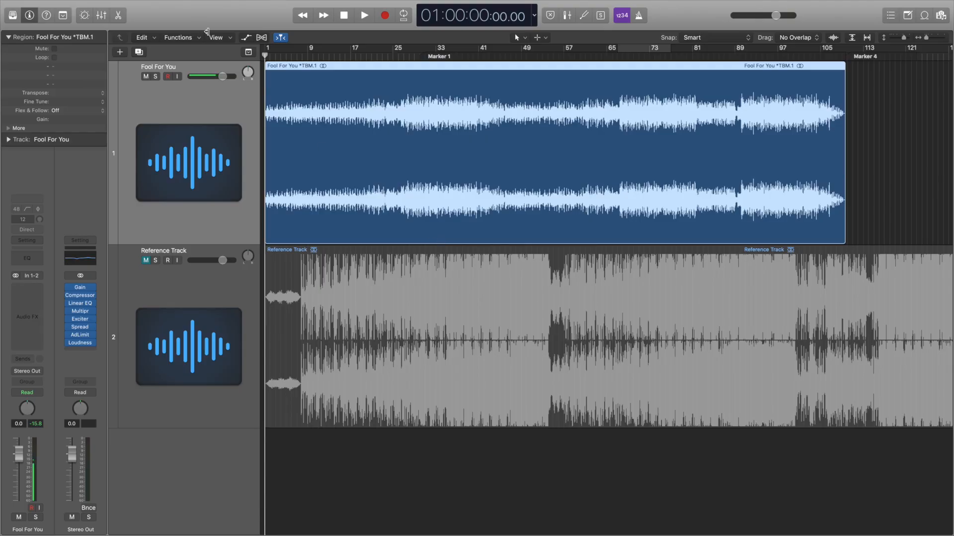
- Bounce the whole project offline to an interleaved 24-bit, 44100 Hz Wave file with dithering and save it
{"action": "left_click", "coordinate": [75, 5]}
{"action": "mouse_move", "coordinate": [128, 217]}
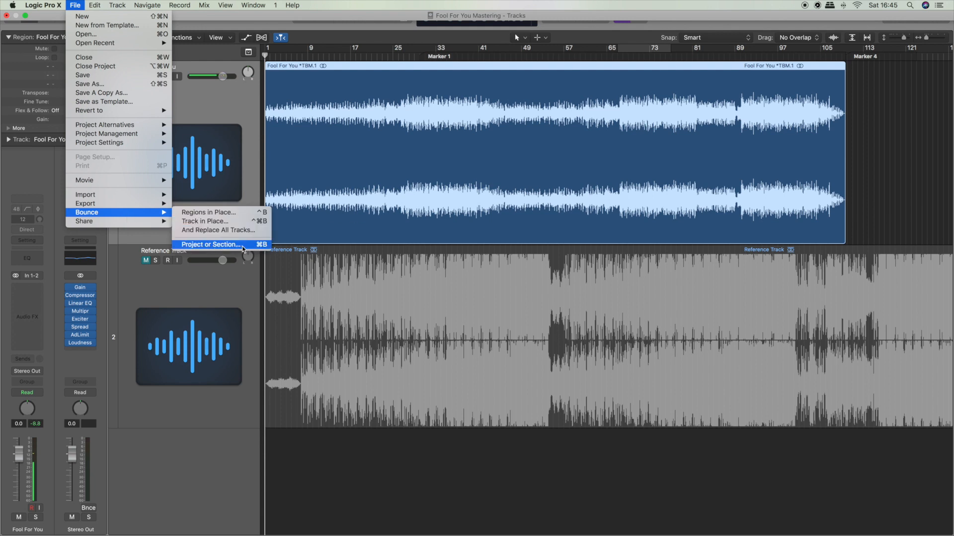
{"action": "left_click", "coordinate": [214, 244]}
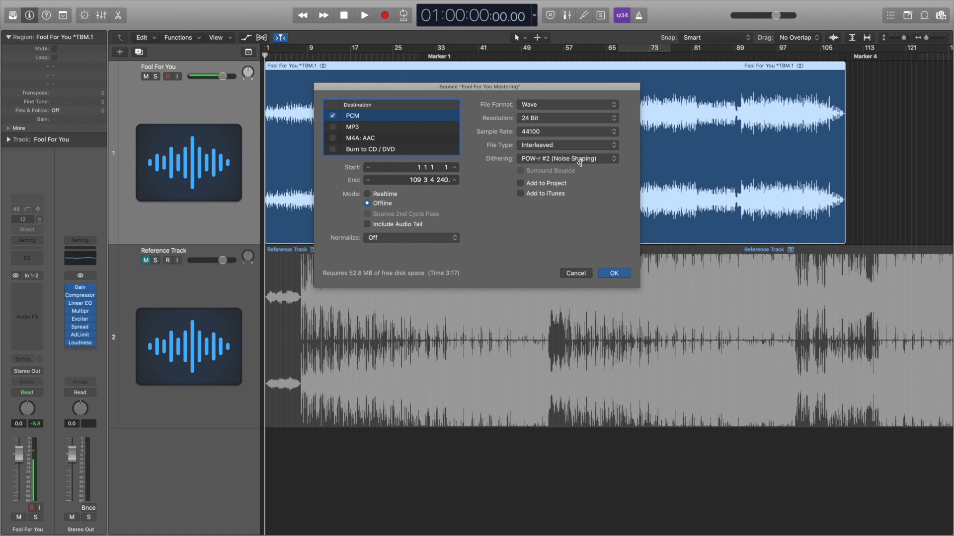
{"action": "left_click", "coordinate": [579, 163]}
{"action": "left_click", "coordinate": [602, 189]}
{"action": "left_click", "coordinate": [614, 273]}
{"action": "left_click_drag", "start_coordinate": [492, 94], "coordinate": [467, 93]}
{"action": "key", "text": "Return"}
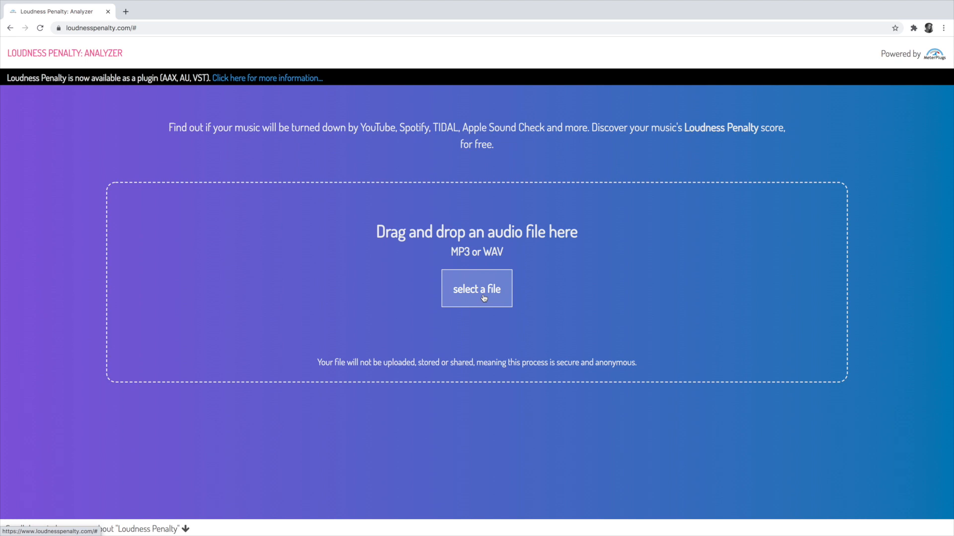
- In the Loudness Penalty website, load "Fool For You Mastered Spotify.wav" from the Fool For You Master folder for analysis
{"action": "left_click", "coordinate": [485, 298]}
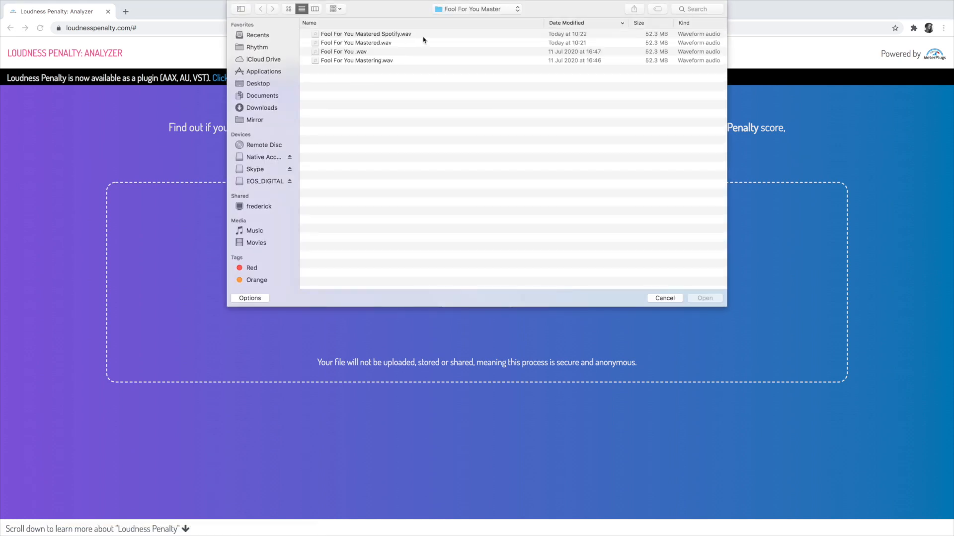
{"action": "left_click", "coordinate": [439, 34]}
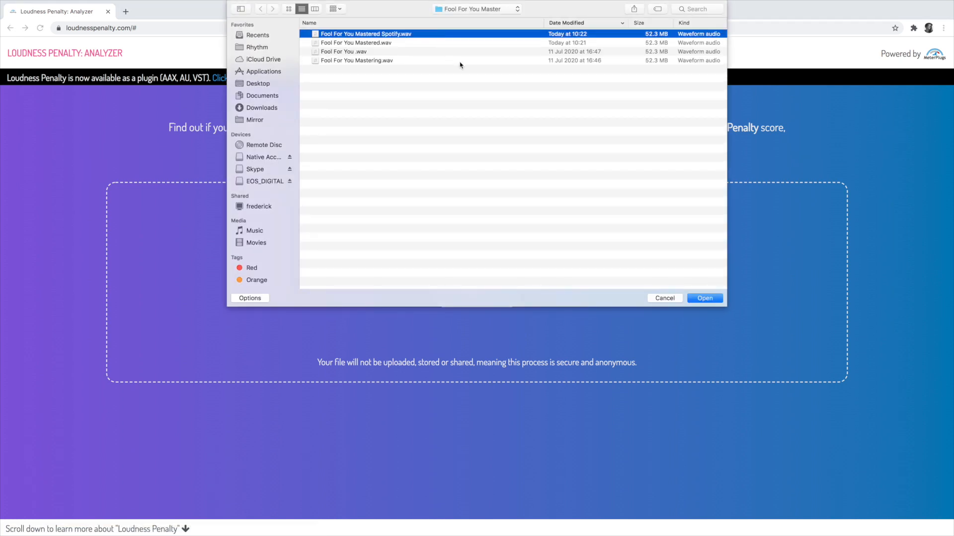
{"action": "left_click", "coordinate": [705, 299]}
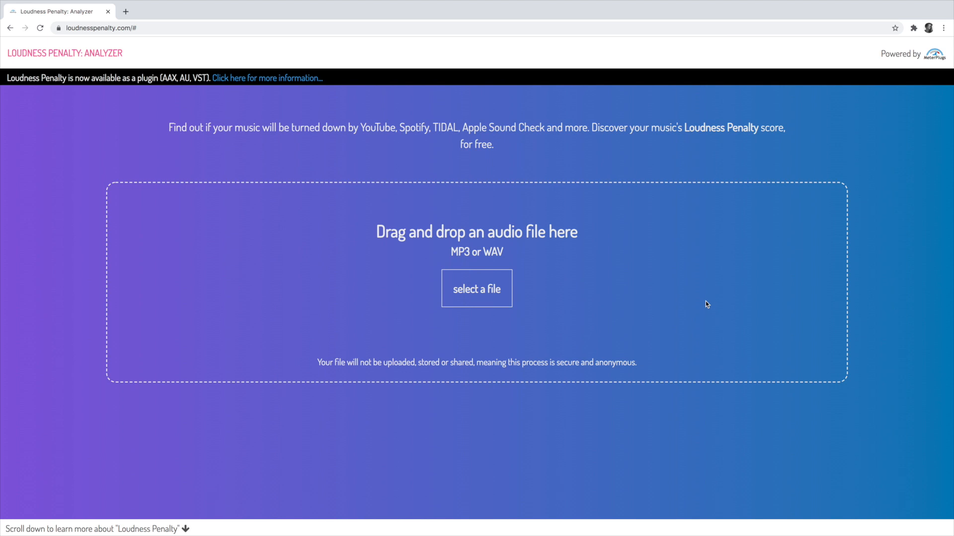